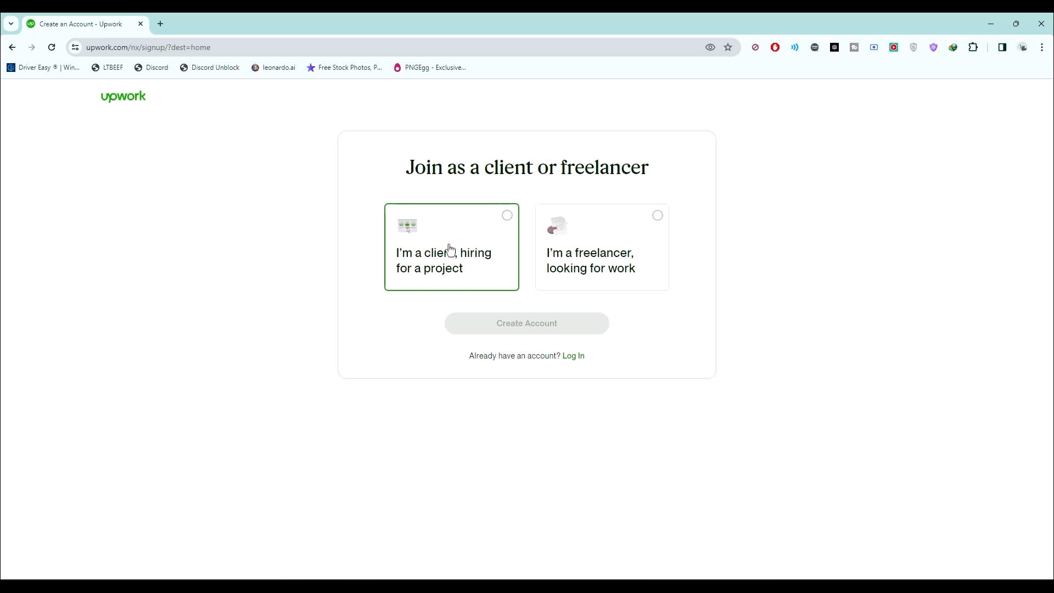
Step: Choose to join as a client hiring for a project and proceed with the client sign-up
{"action": "left_click", "coordinate": [439, 254]}
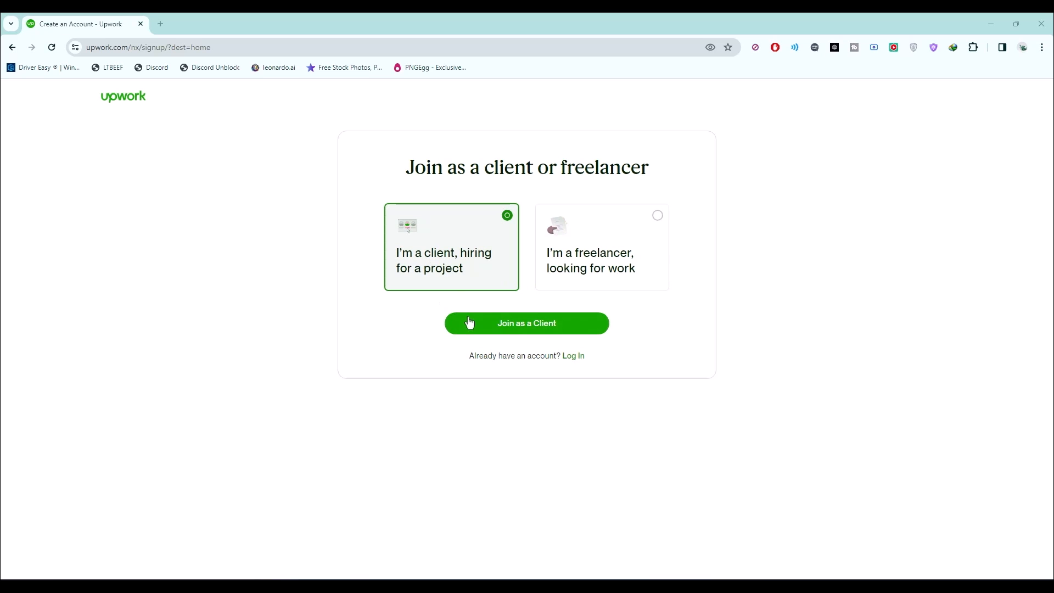
{"action": "left_click", "coordinate": [530, 327]}
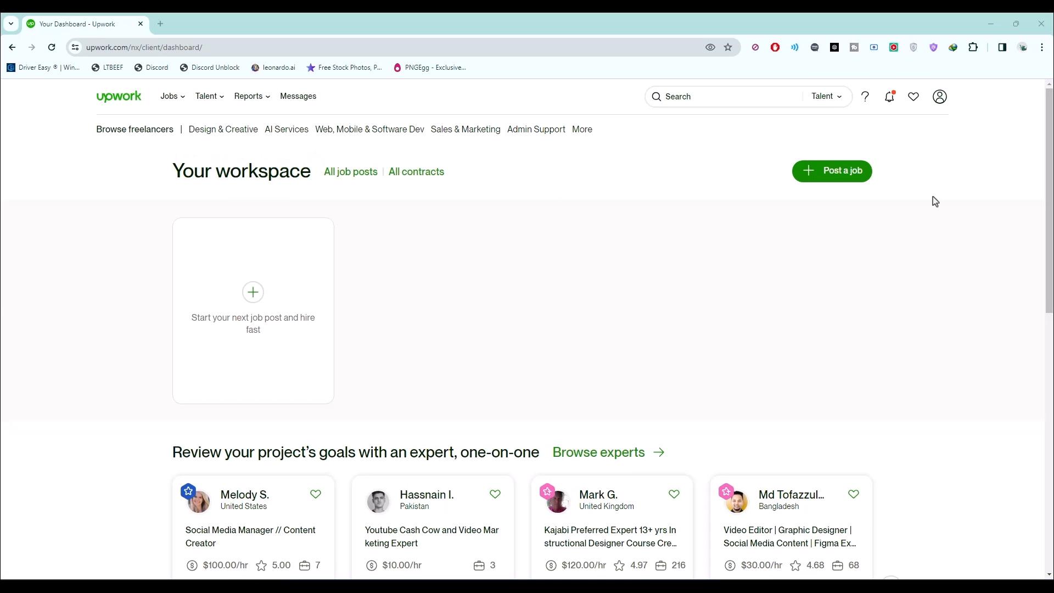
Step: Start a new job post for longer term work and continue to its title
{"action": "scroll", "coordinate": [935, 201], "scroll_direction": "down", "scroll_amount": 5}
{"action": "scroll", "coordinate": [935, 201], "scroll_direction": "up", "scroll_amount": 5}
{"action": "left_click", "coordinate": [829, 181]}
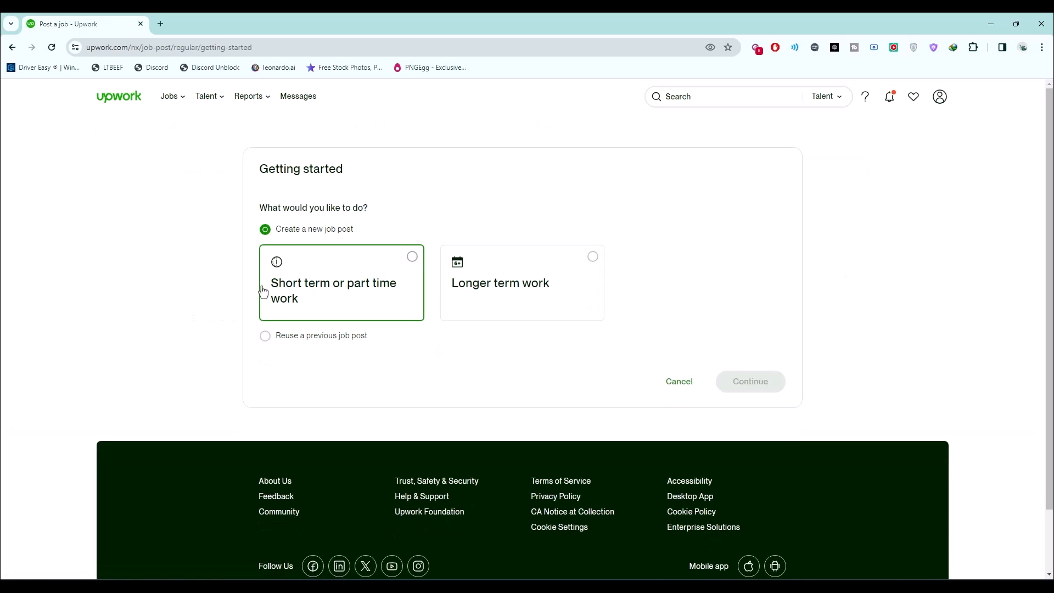
{"action": "left_click", "coordinate": [562, 295]}
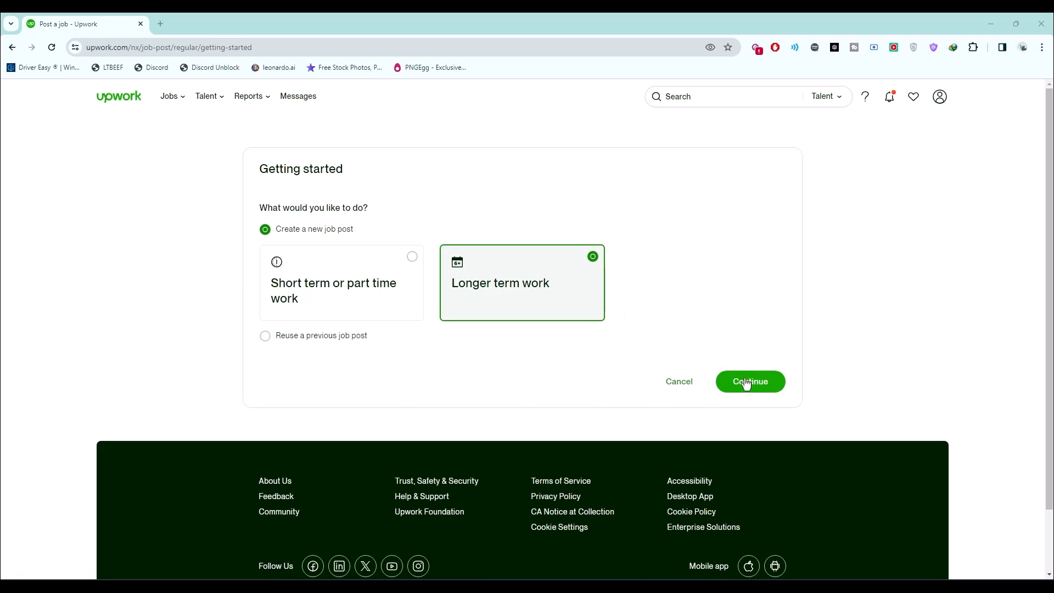
{"action": "left_click", "coordinate": [747, 383]}
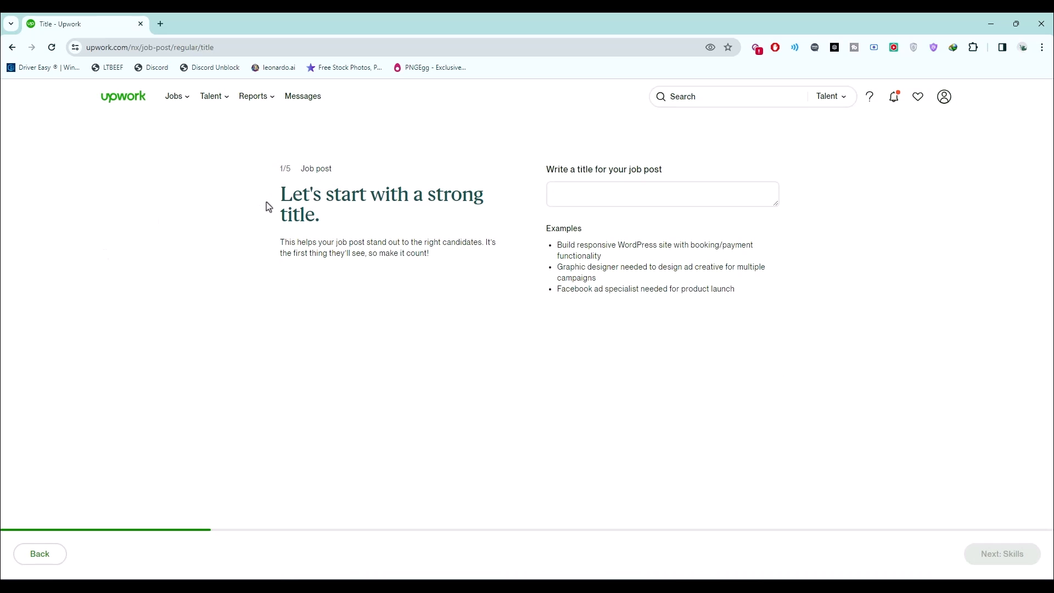
Step: Title the job post "YouTube videos into Blog Posts"
{"action": "left_click", "coordinate": [588, 195]}
{"action": "type", "text": "YouTube videos into Blog Posts"}
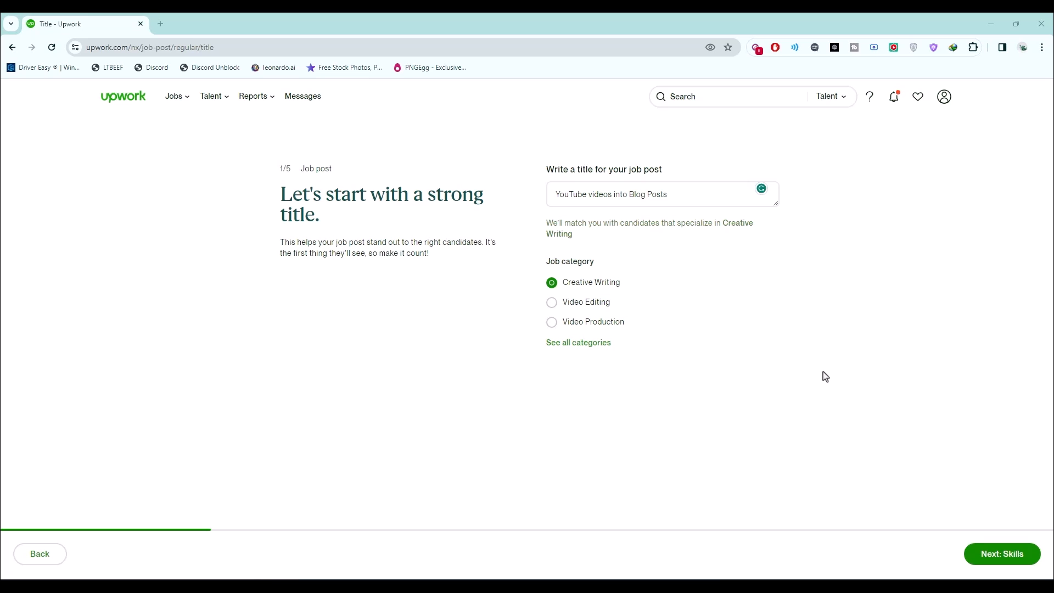
{"action": "left_click", "coordinate": [608, 345]}
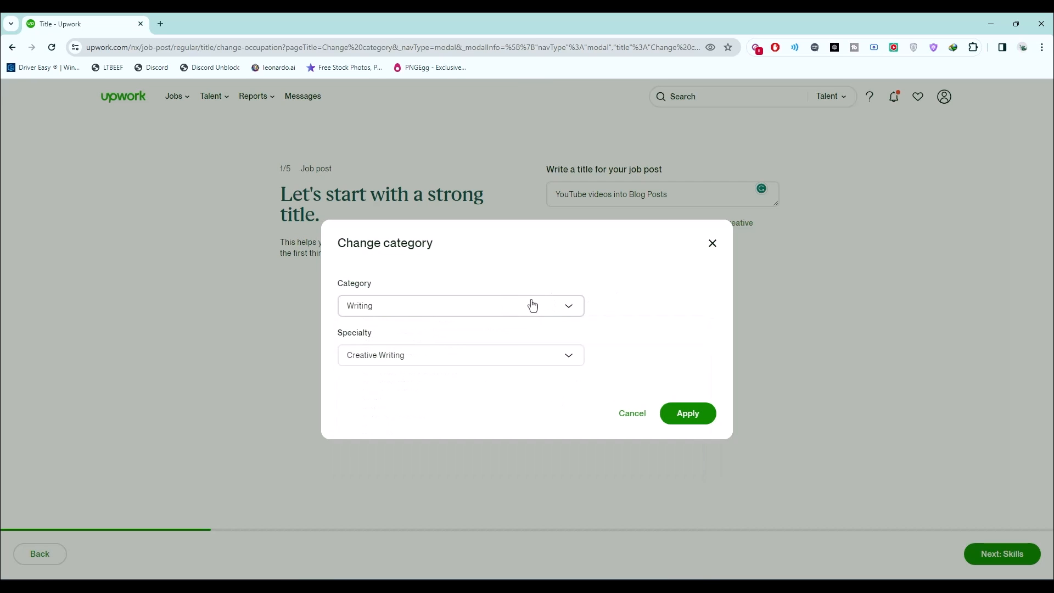
{"action": "left_click", "coordinate": [570, 308]}
{"action": "left_click", "coordinate": [570, 354]}
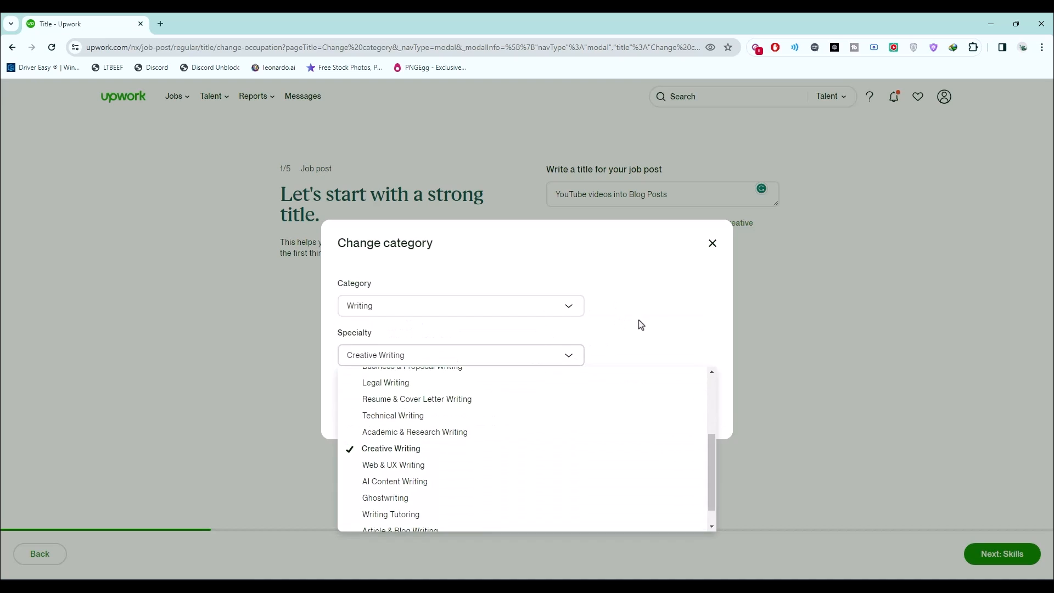
{"action": "left_click", "coordinate": [607, 337]}
{"action": "left_click", "coordinate": [617, 418]}
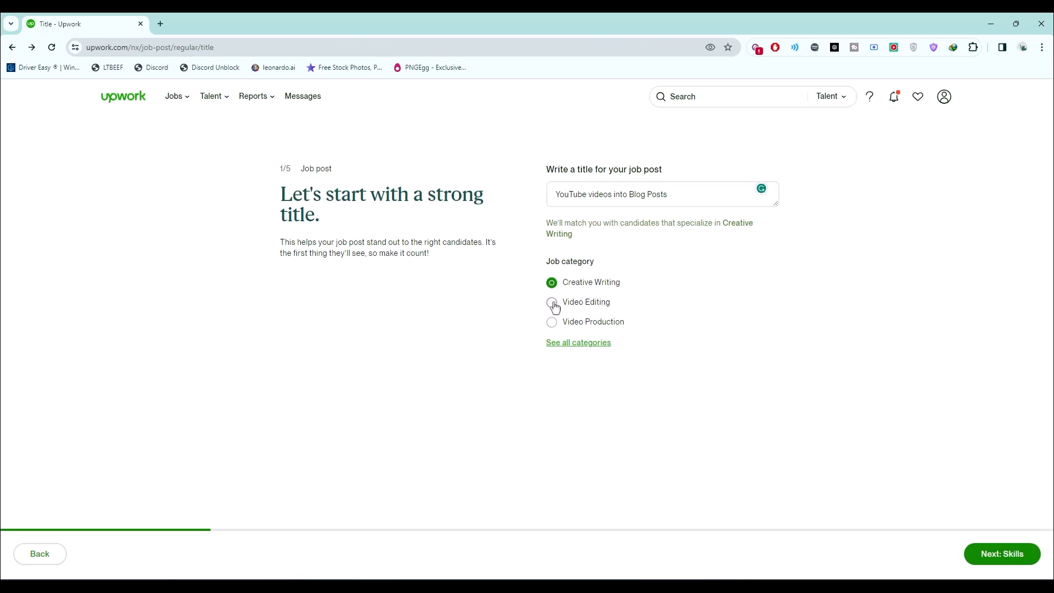
Step: Set the job category to Video Editing and continue to the skills section
{"action": "left_click", "coordinate": [583, 303]}
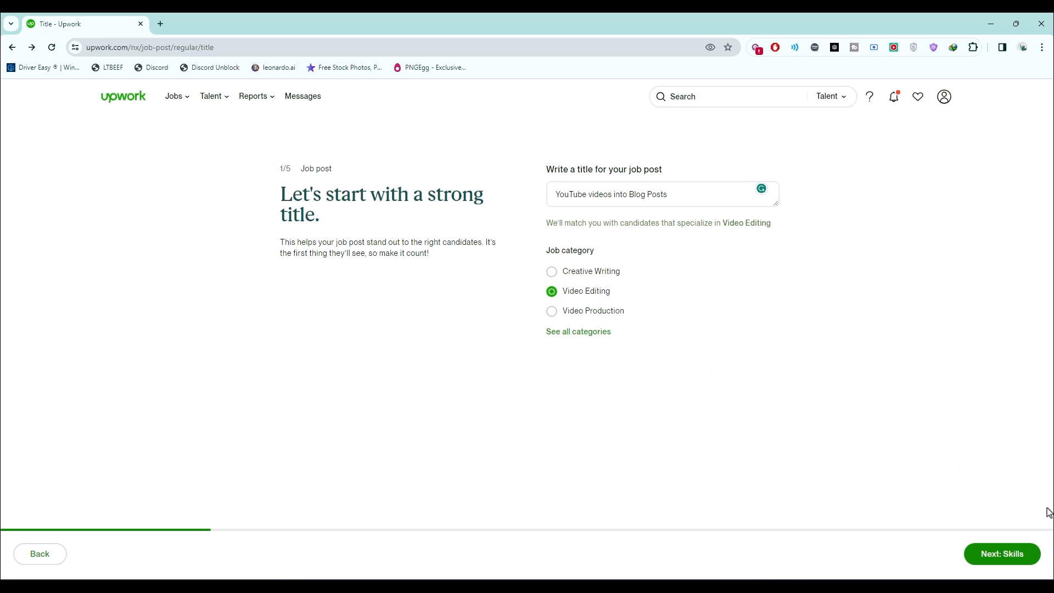
{"action": "left_click", "coordinate": [1000, 562]}
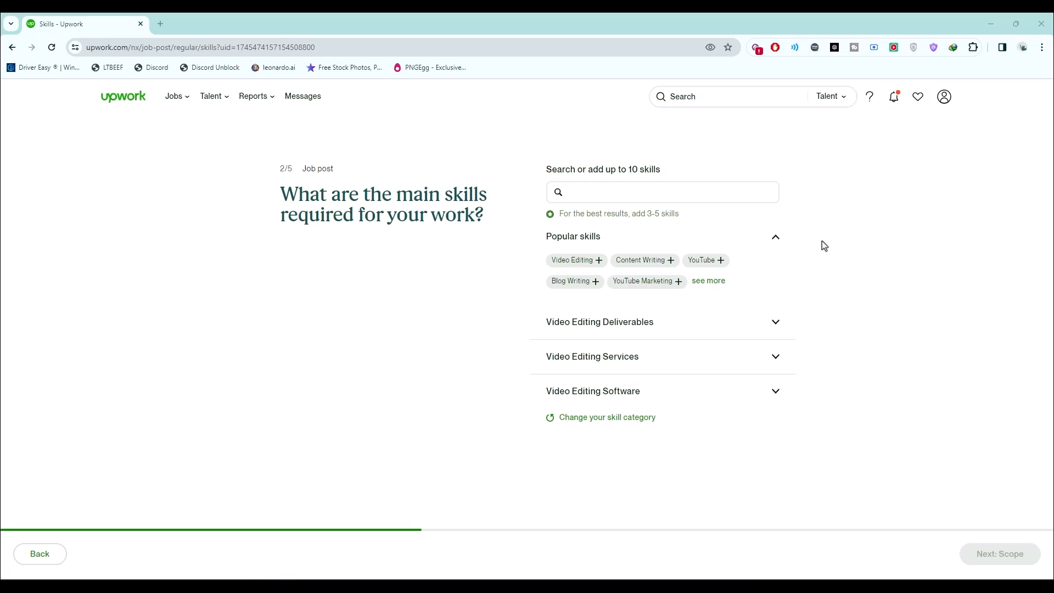
Step: Add Blog Writing, Video Editing, Content Writing and English as required skills, and continue to the scope section
{"action": "left_click", "coordinate": [585, 289]}
{"action": "left_click", "coordinate": [590, 325]}
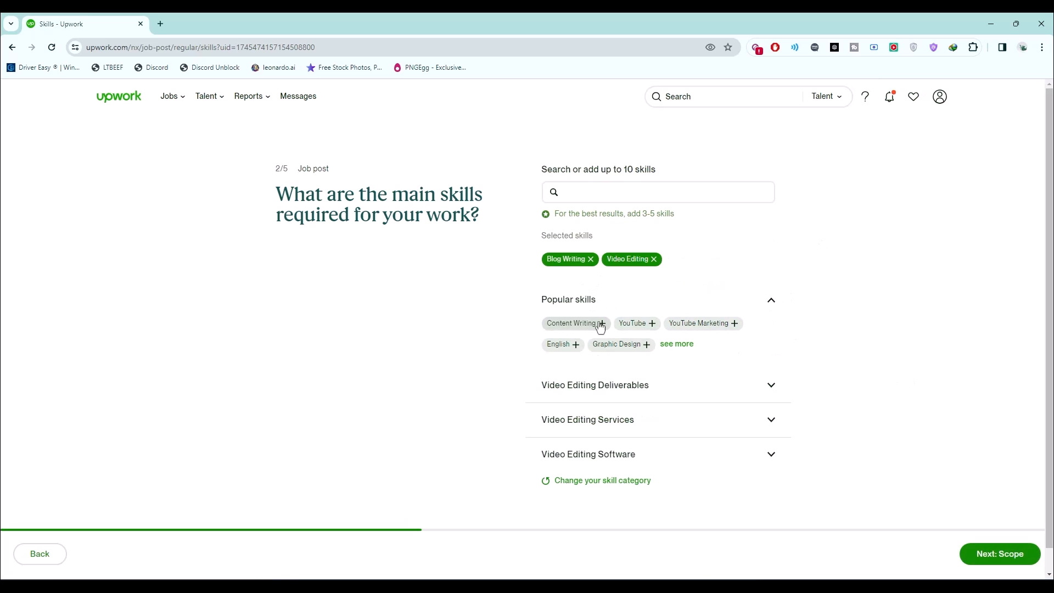
{"action": "left_click", "coordinate": [600, 324]}
{"action": "left_click", "coordinate": [711, 324]}
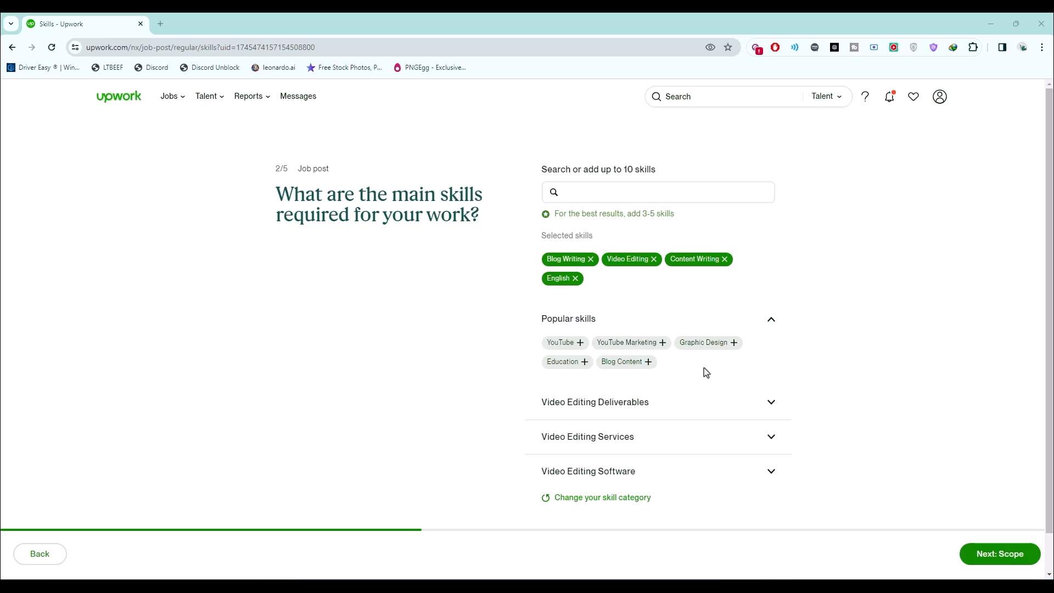
{"action": "scroll", "coordinate": [798, 400], "scroll_direction": "down", "scroll_amount": 1}
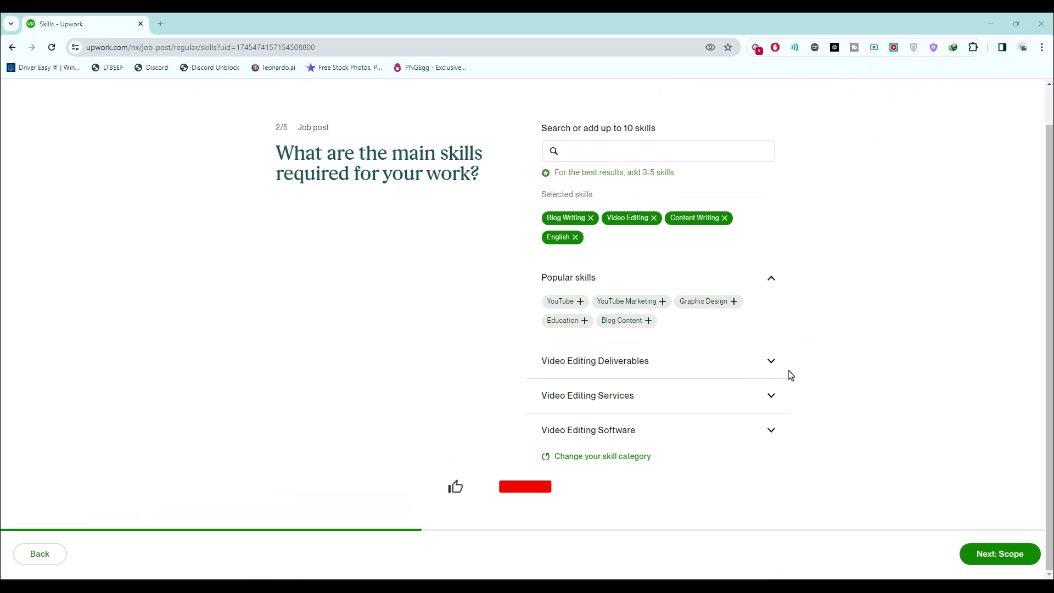
{"action": "left_click", "coordinate": [773, 364]}
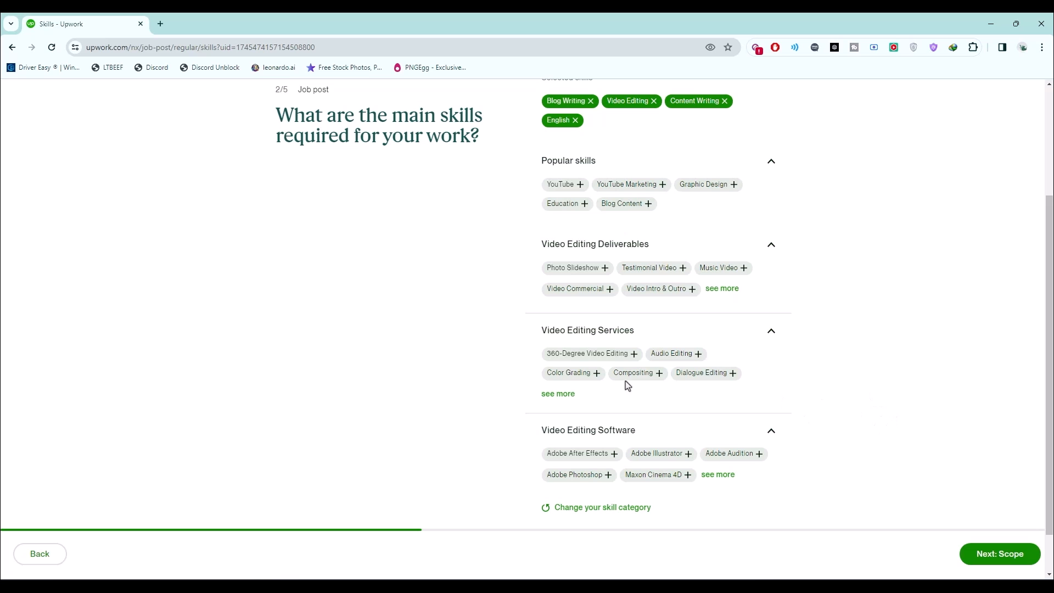
{"action": "scroll", "coordinate": [842, 417], "scroll_direction": "up", "scroll_amount": 2}
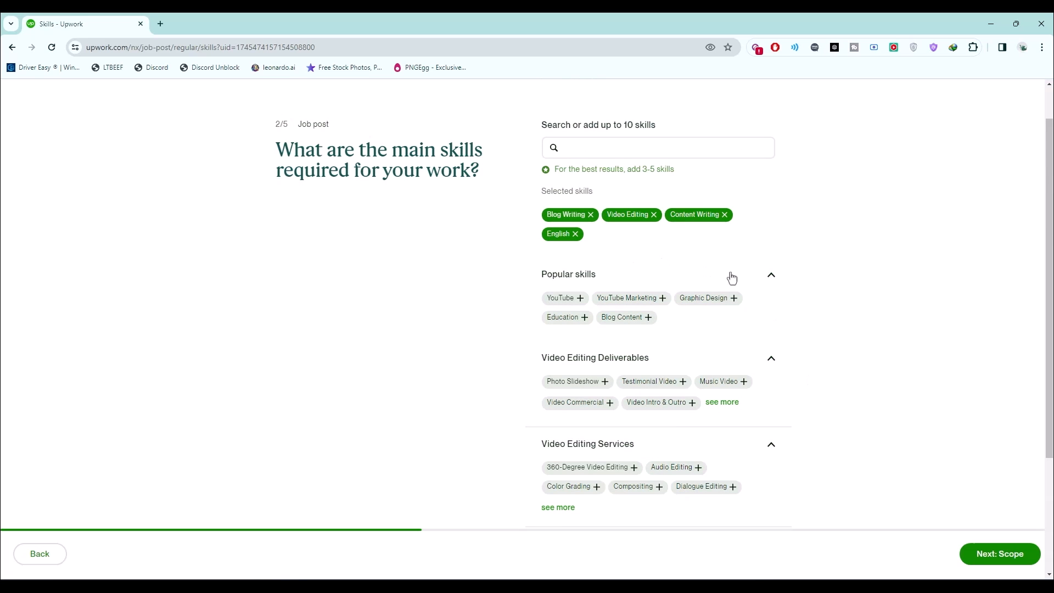
{"action": "left_click", "coordinate": [971, 560]}
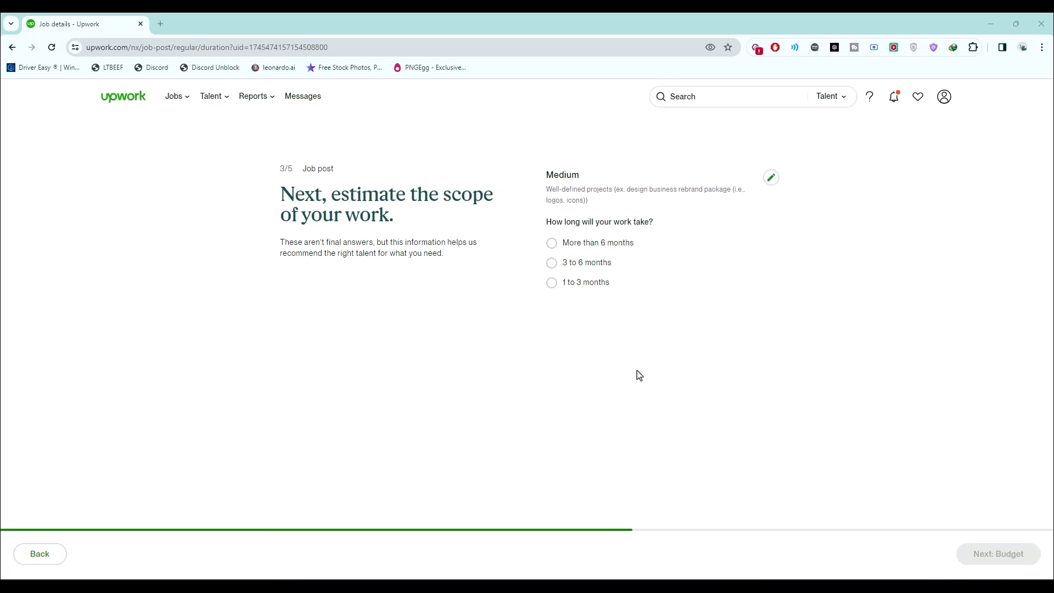
Step: Set the work's scope to 3 to 6 months, Entry level, with no contract-to-hire at this time, and continue to the budget
{"action": "left_click", "coordinate": [553, 262]}
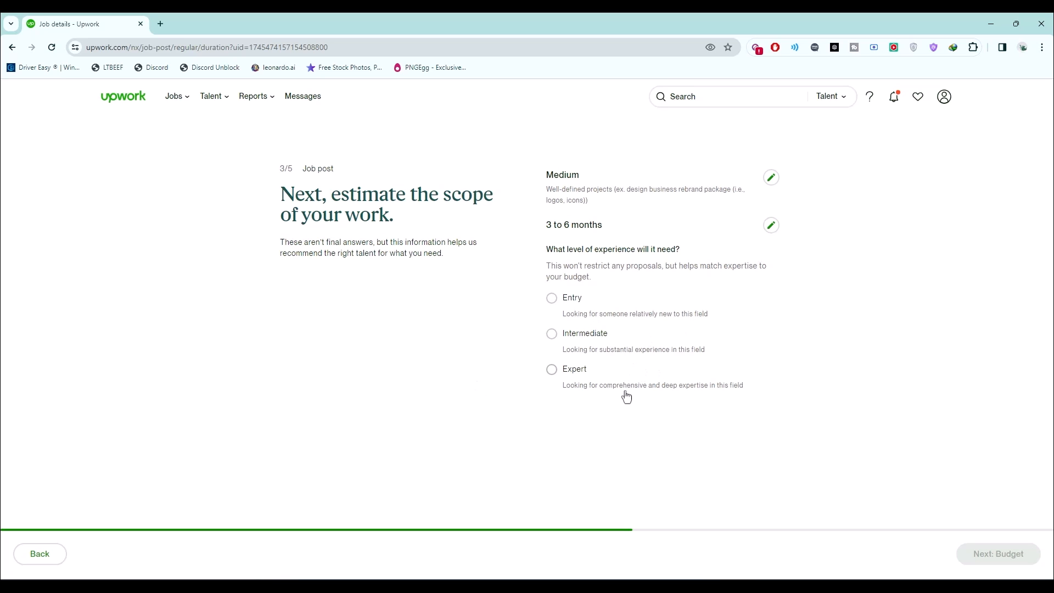
{"action": "left_click", "coordinate": [551, 298]}
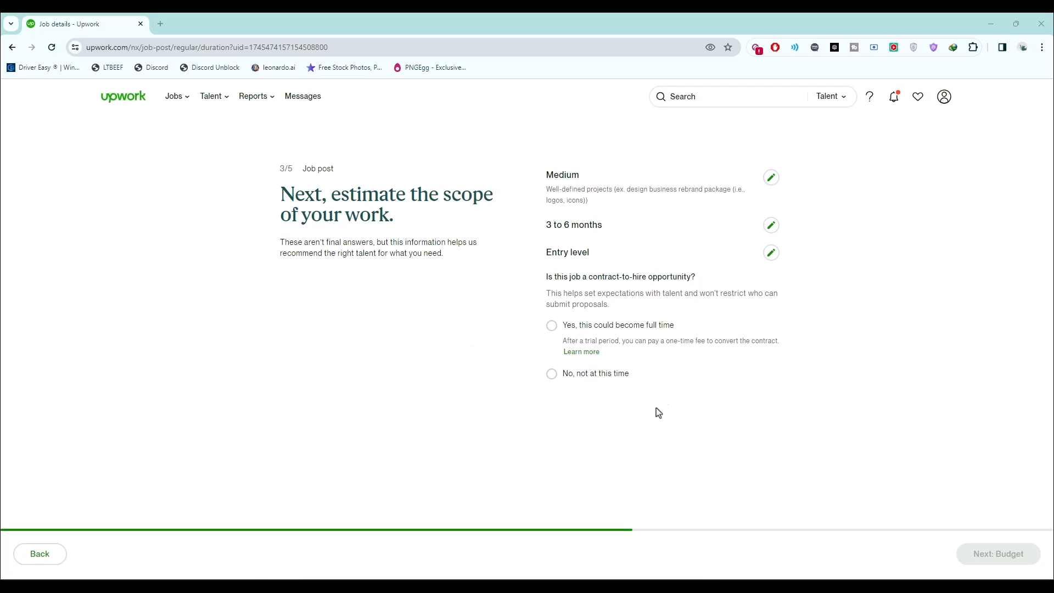
{"action": "left_click", "coordinate": [572, 375]}
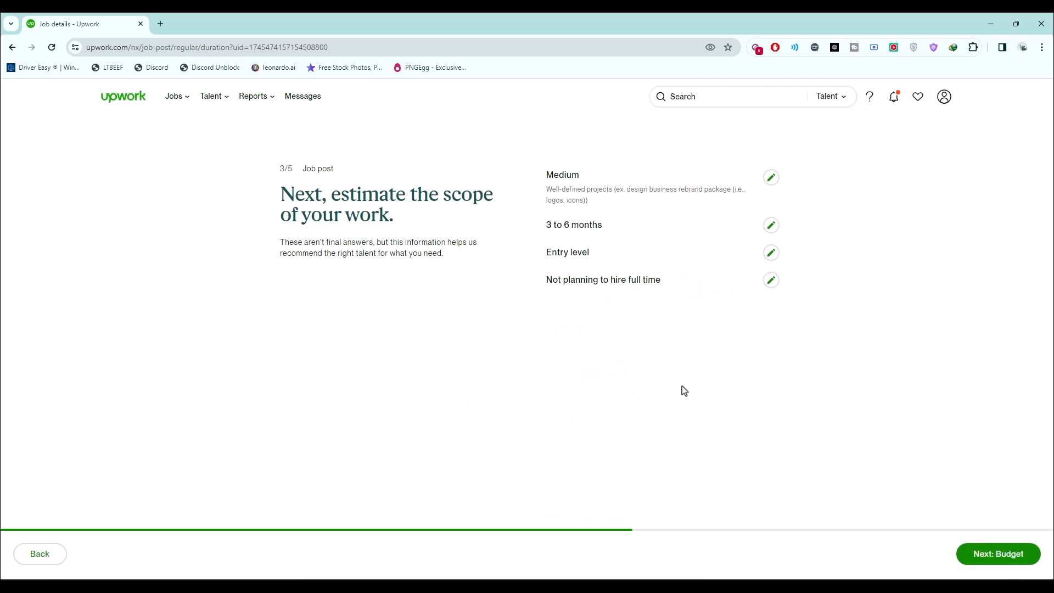
{"action": "left_click", "coordinate": [1012, 558]}
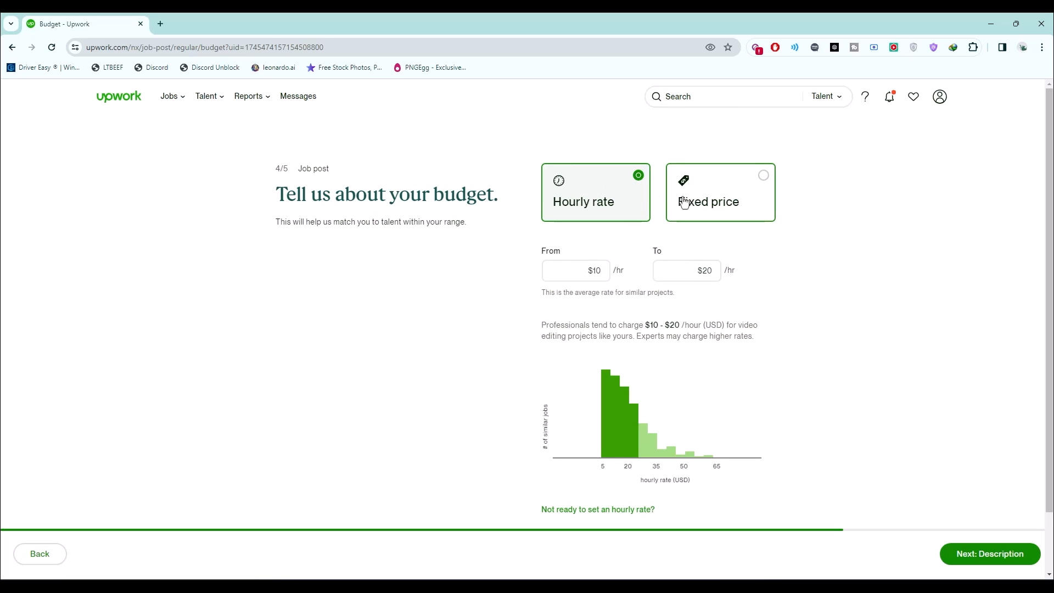
Step: Set a fixed-price budget of $60 for the project and continue to the description
{"action": "left_click", "coordinate": [753, 207]}
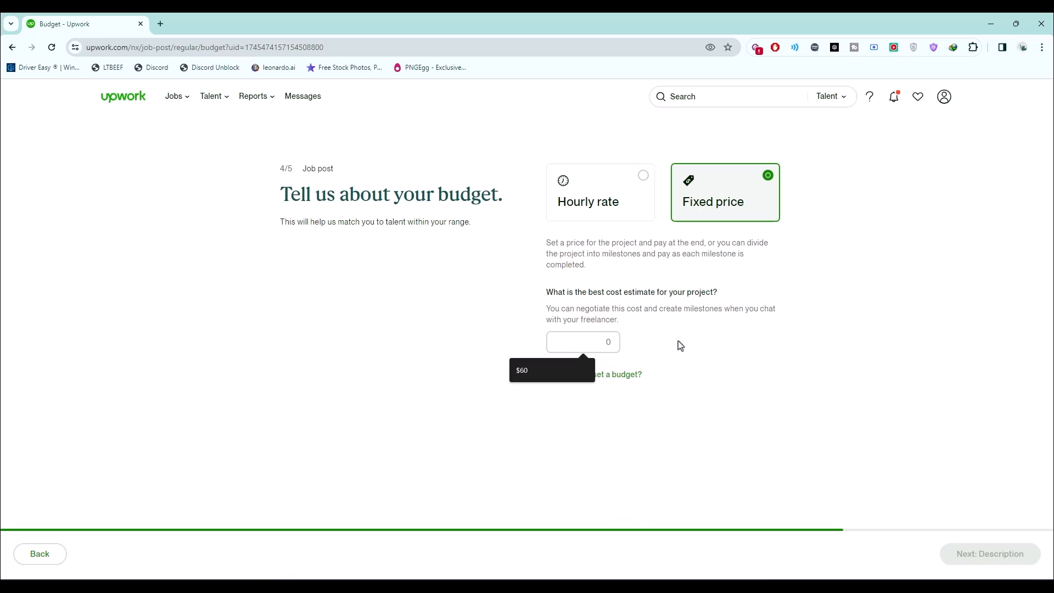
{"action": "type", "text": "60"}
{"action": "left_click", "coordinate": [765, 377]}
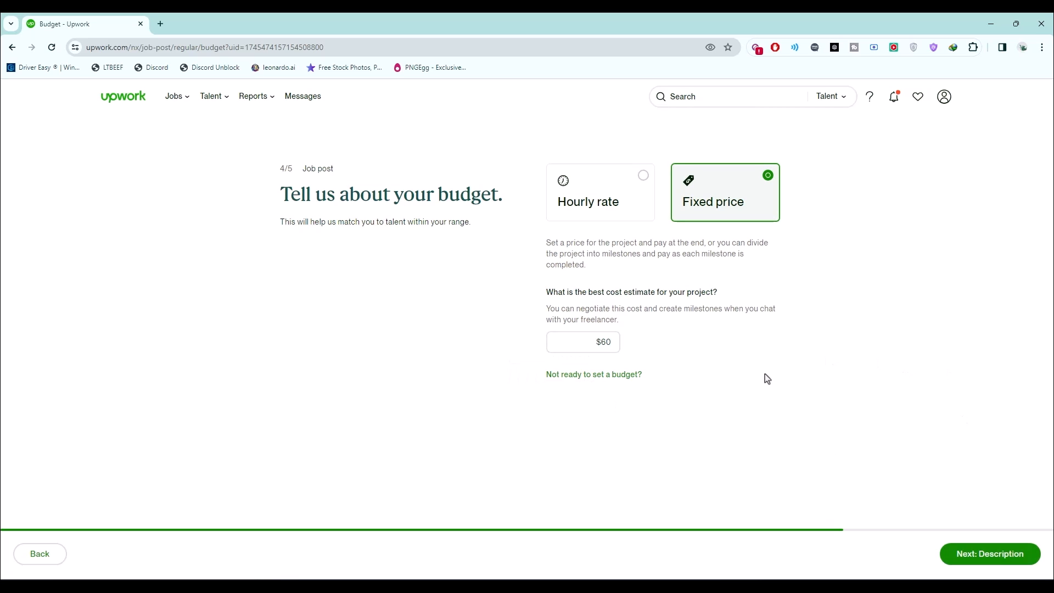
{"action": "left_click", "coordinate": [1001, 563]}
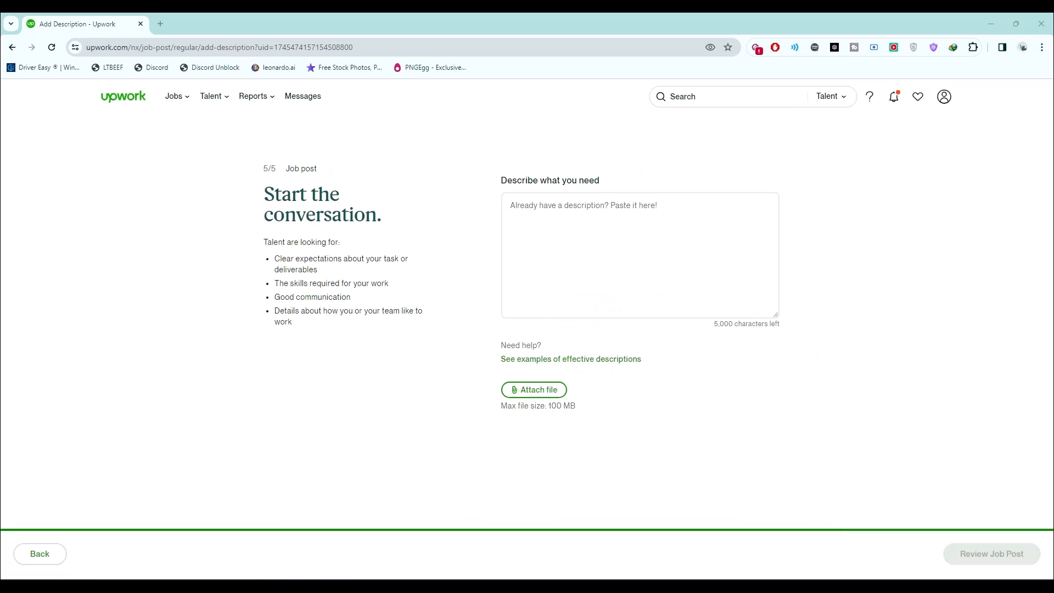
Step: Paste the prepared job description about turning 3 YouTube videos into blog posts, and proceed to review the job post
{"action": "right_click", "coordinate": [601, 241]}
{"action": "left_click", "coordinate": [637, 344]}
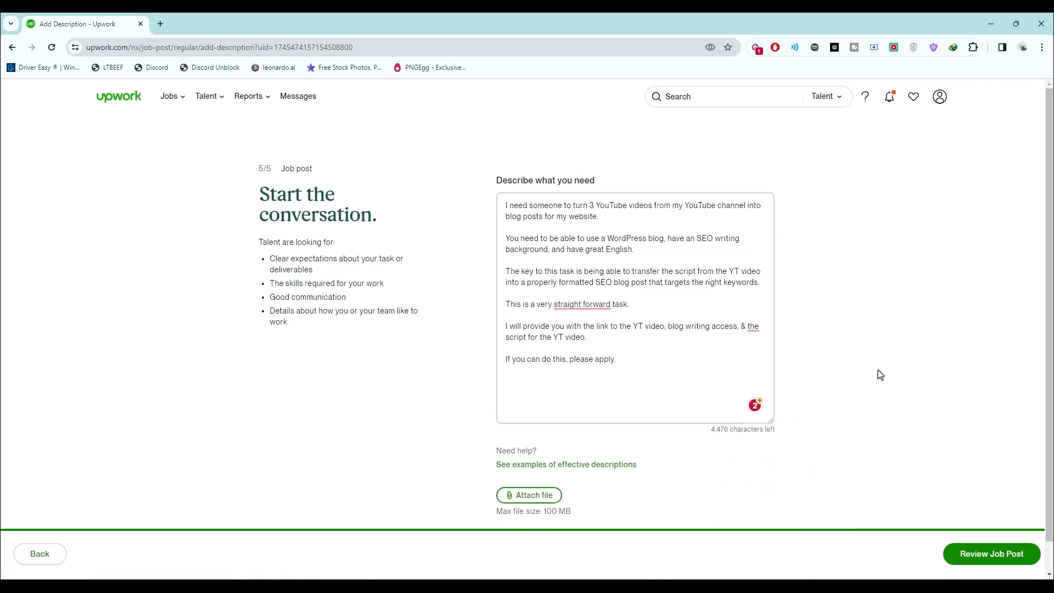
{"action": "scroll", "coordinate": [796, 340], "scroll_direction": "down", "scroll_amount": 1}
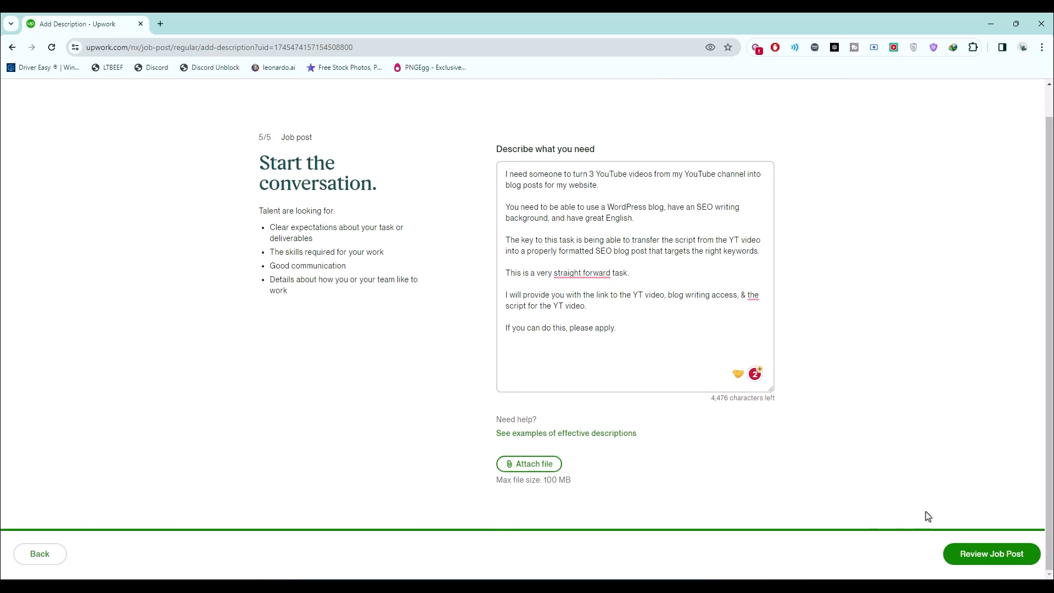
{"action": "left_click", "coordinate": [981, 566]}
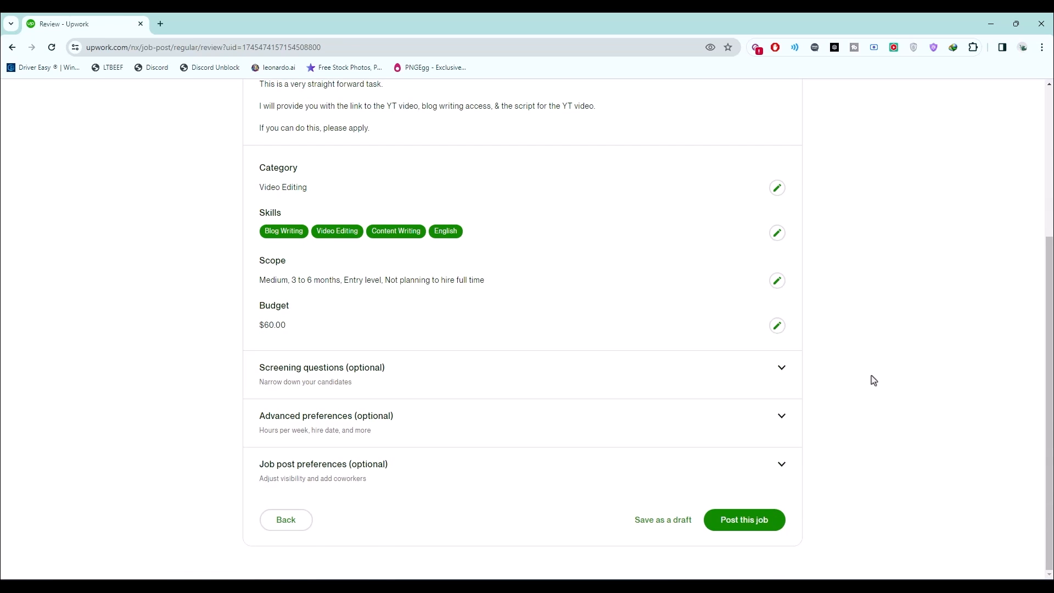
Step: Examine the job post's optional screening questions, advanced preferences and job post preferences
{"action": "left_click", "coordinate": [783, 368]}
{"action": "scroll", "coordinate": [693, 408], "scroll_direction": "down", "scroll_amount": 3}
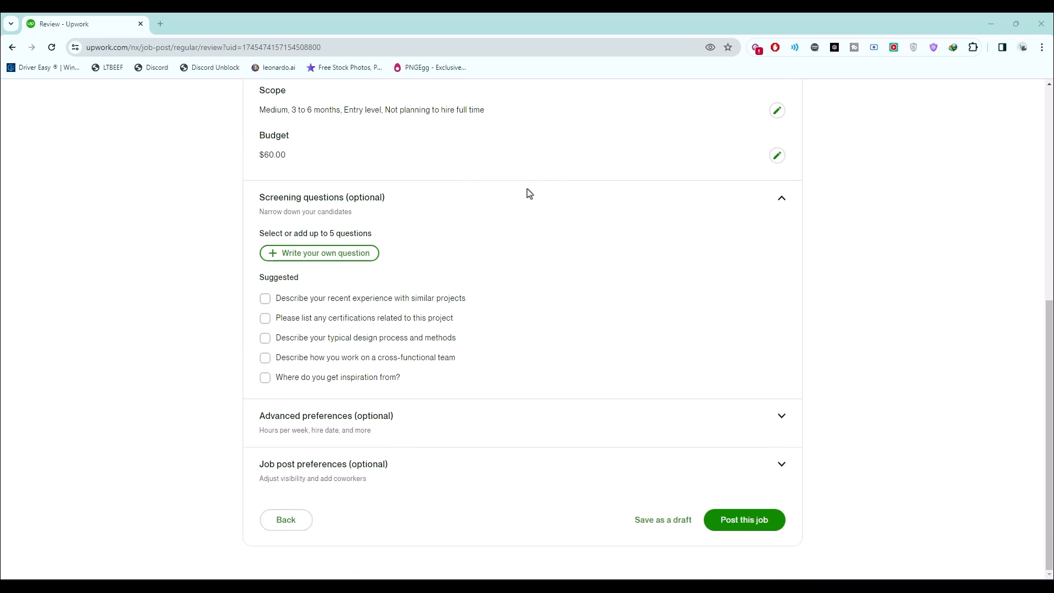
{"action": "left_click", "coordinate": [782, 420]}
{"action": "scroll", "coordinate": [579, 263], "scroll_direction": "down", "scroll_amount": 4}
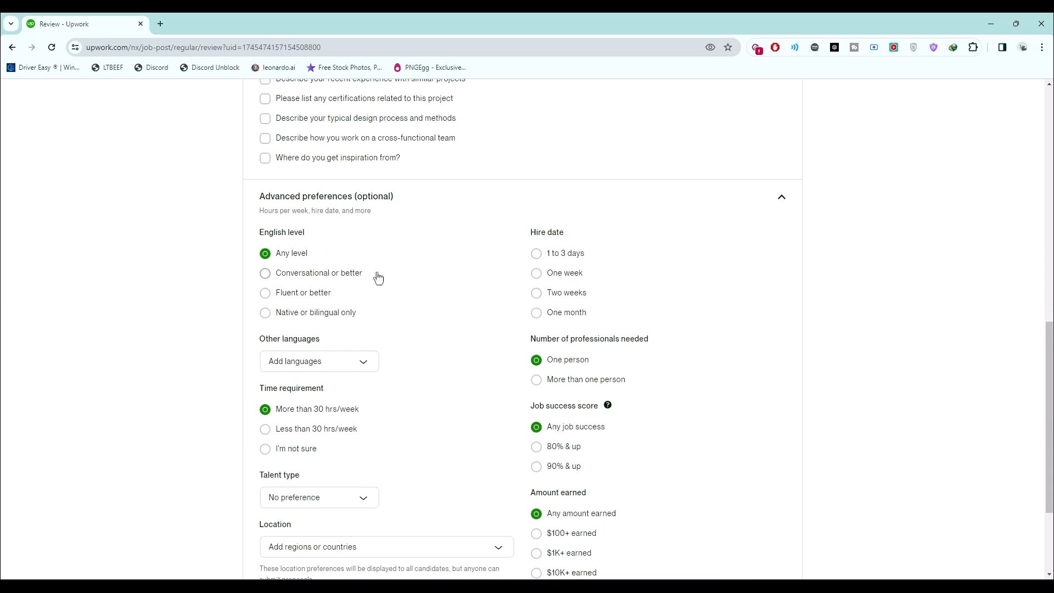
{"action": "scroll", "coordinate": [378, 279], "scroll_direction": "down", "scroll_amount": 1}
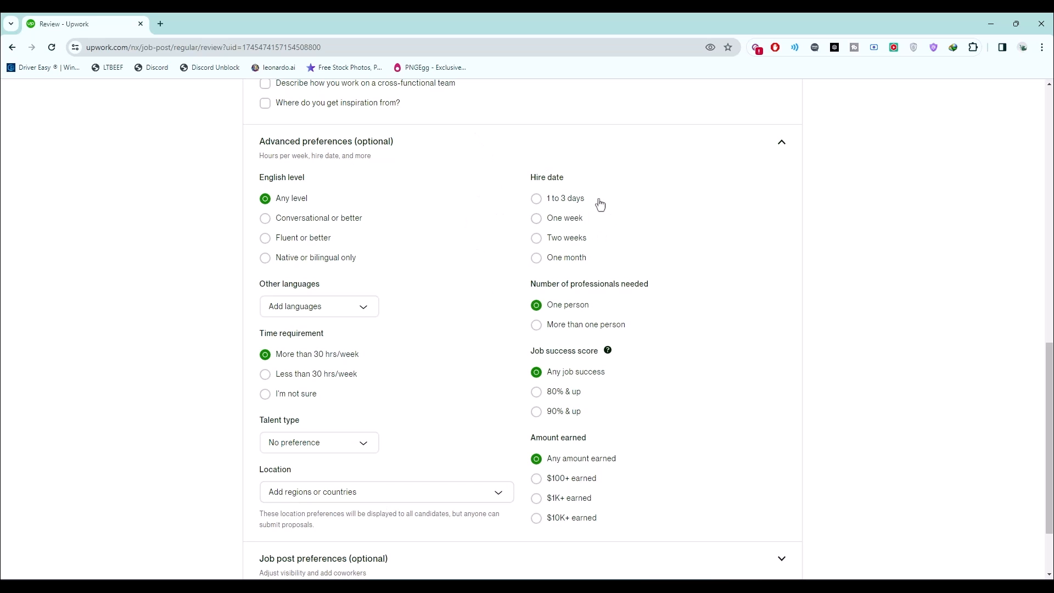
{"action": "scroll", "coordinate": [530, 512], "scroll_direction": "down", "scroll_amount": 5}
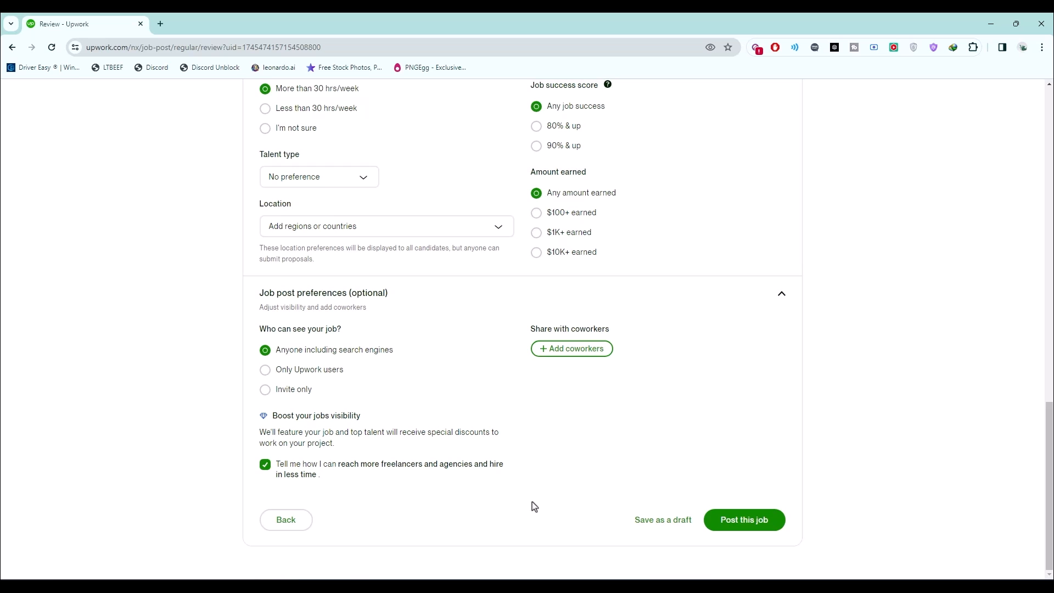
Step: Publish the job post and dismiss the featured job upgrade offer
{"action": "left_click", "coordinate": [756, 528]}
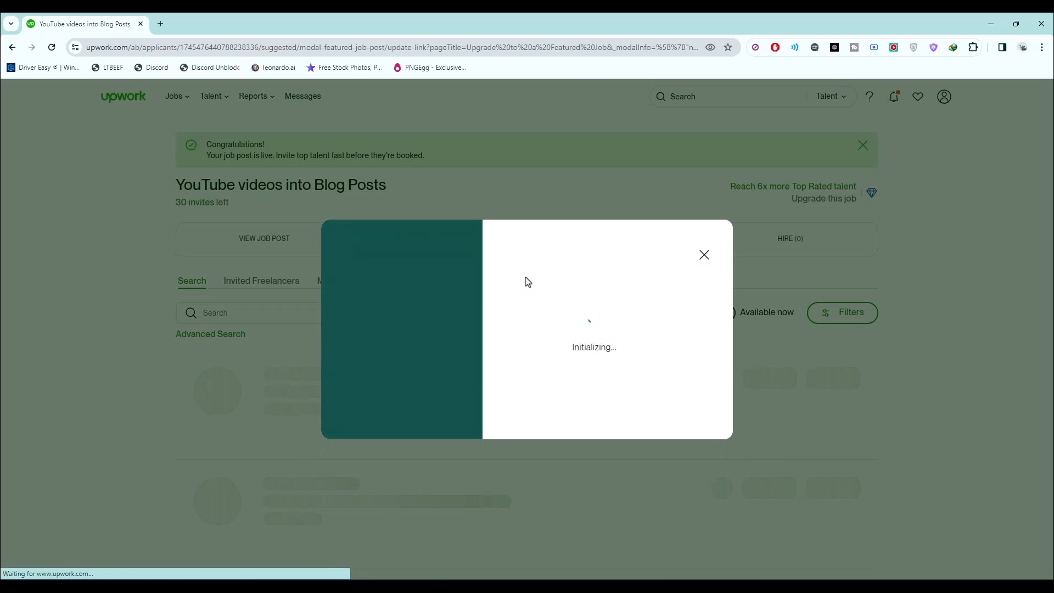
{"action": "left_click", "coordinate": [701, 218]}
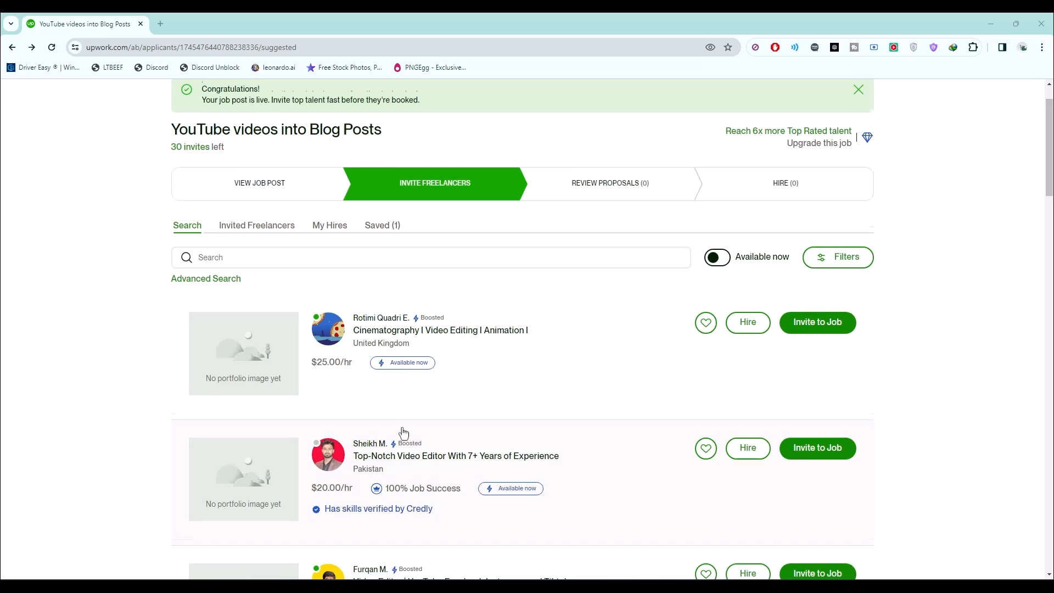
Step: Browse the suggested freelancers for the job and open the proposals review
{"action": "scroll", "coordinate": [404, 434], "scroll_direction": "down", "scroll_amount": 3}
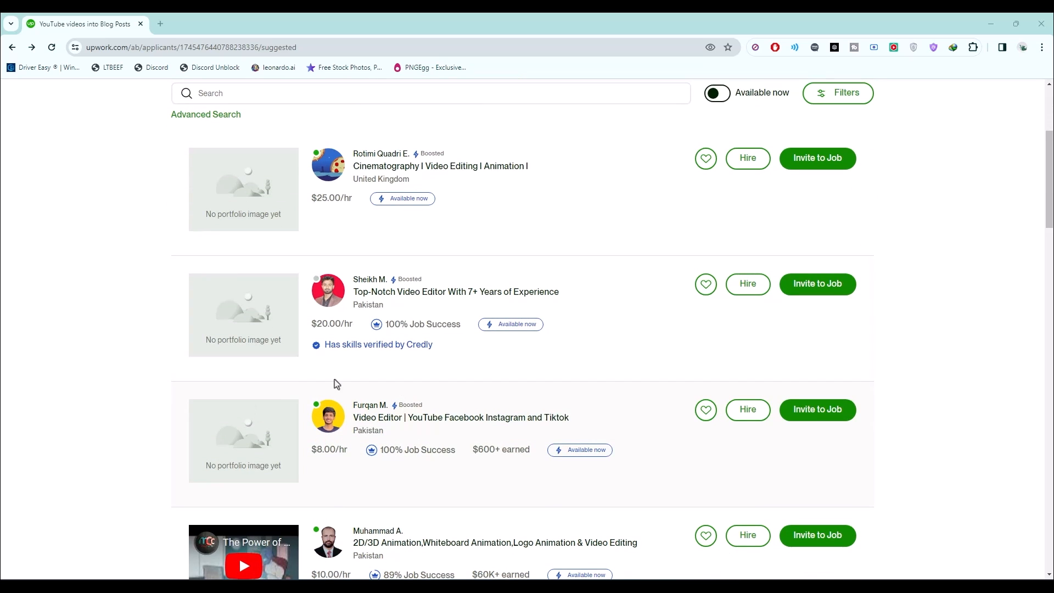
{"action": "scroll", "coordinate": [313, 393], "scroll_direction": "down", "scroll_amount": 2}
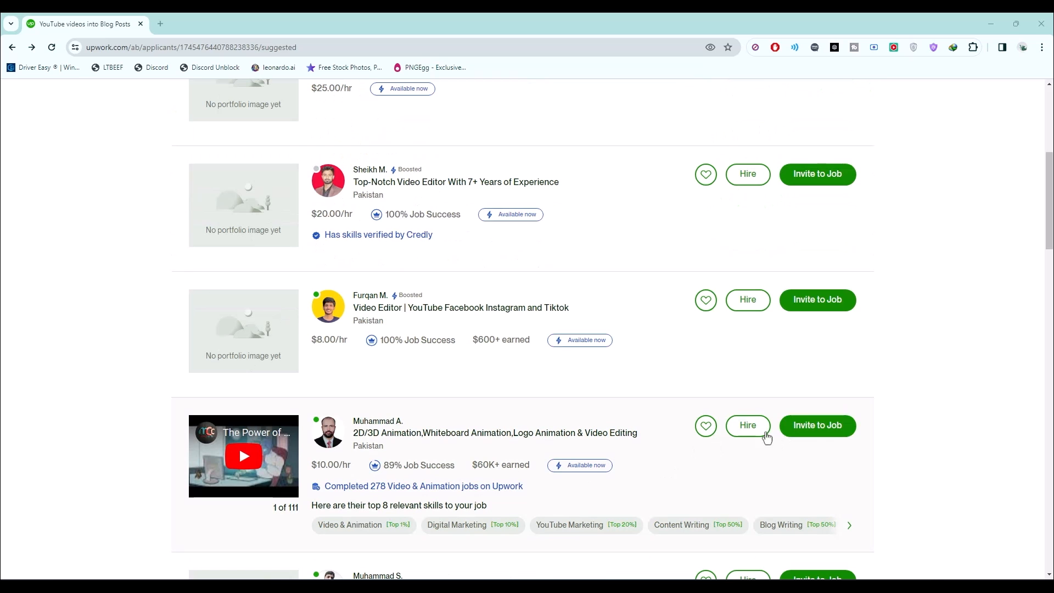
{"action": "scroll", "coordinate": [838, 436], "scroll_direction": "up", "scroll_amount": 6}
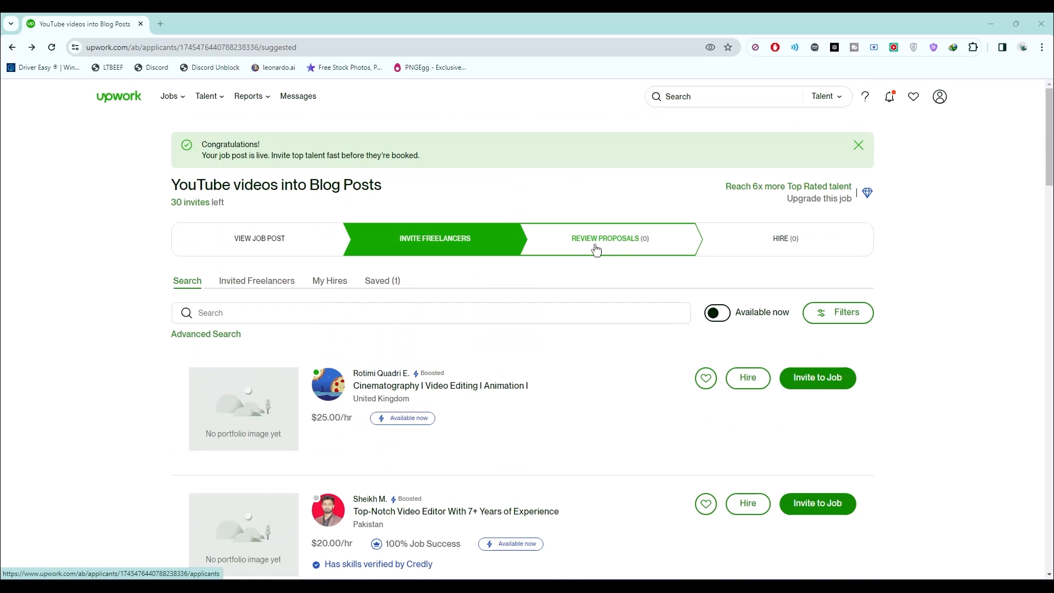
{"action": "left_click", "coordinate": [602, 248]}
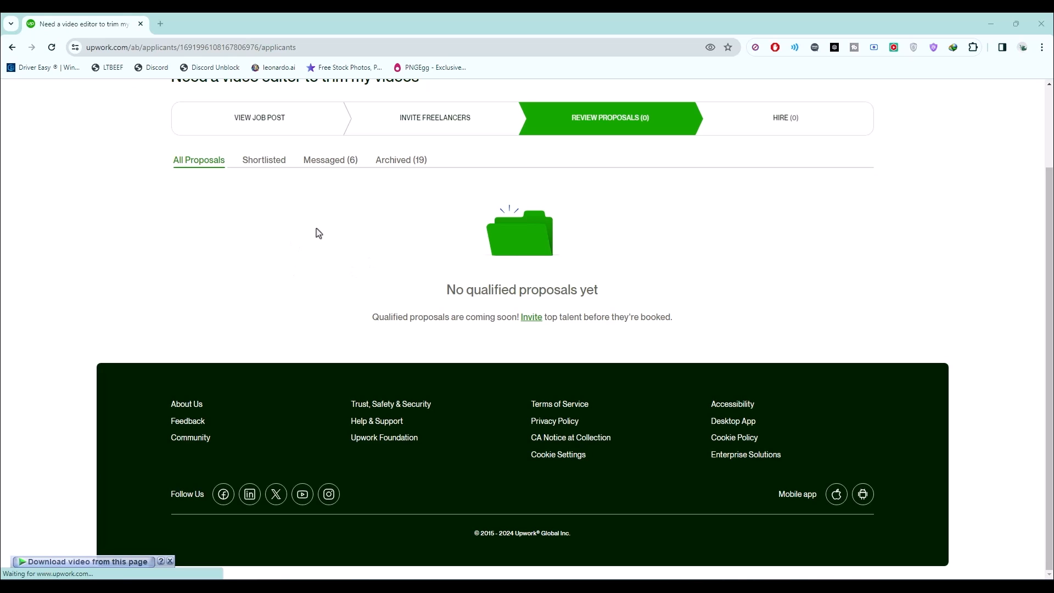